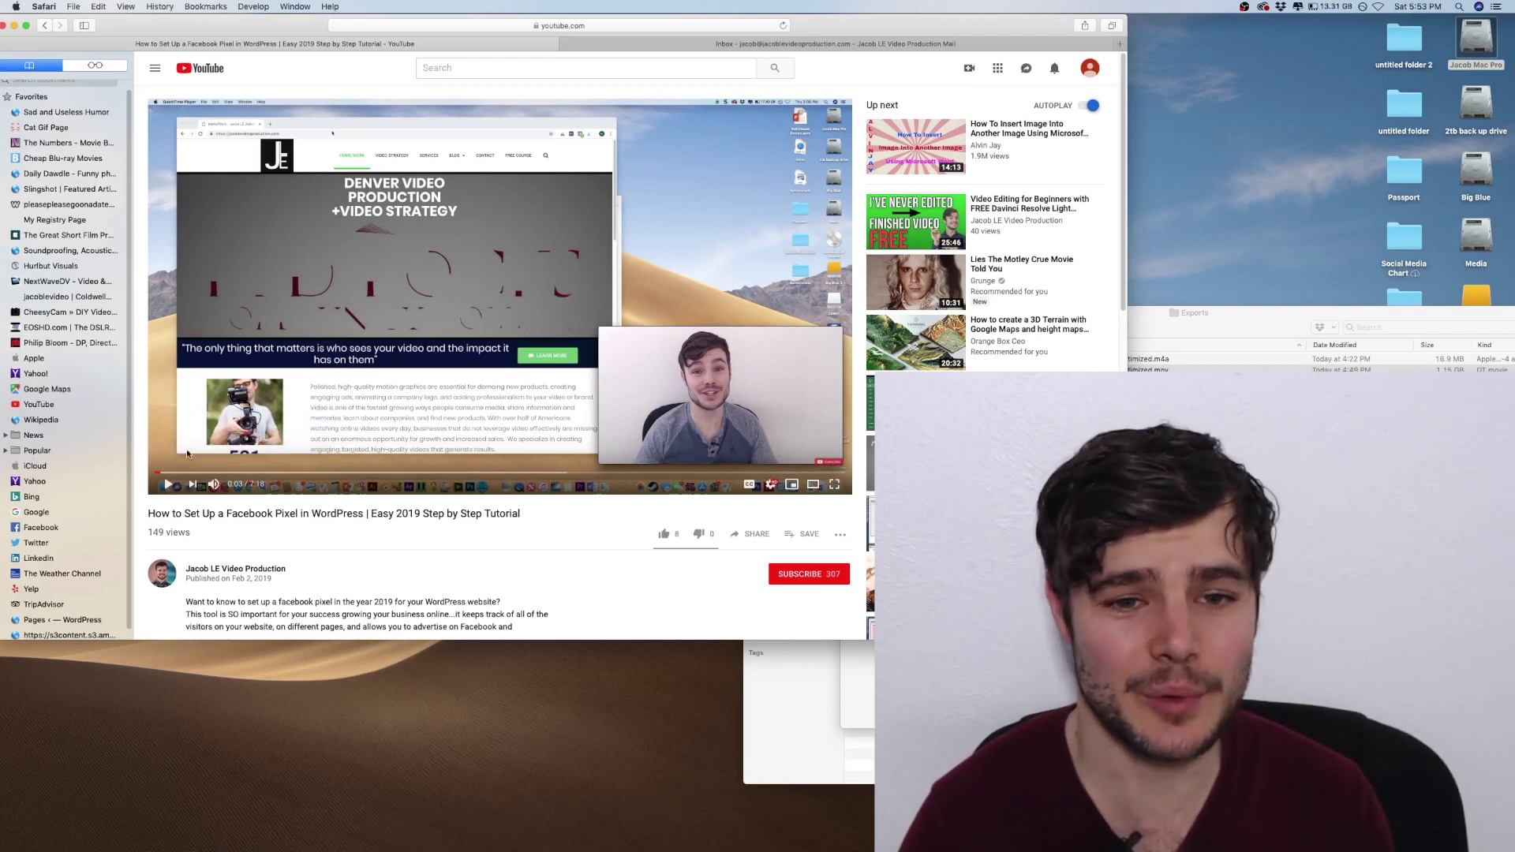
- Seek the paused Facebook Pixel tutorial to 0:43 of 7:16
click(224, 472)
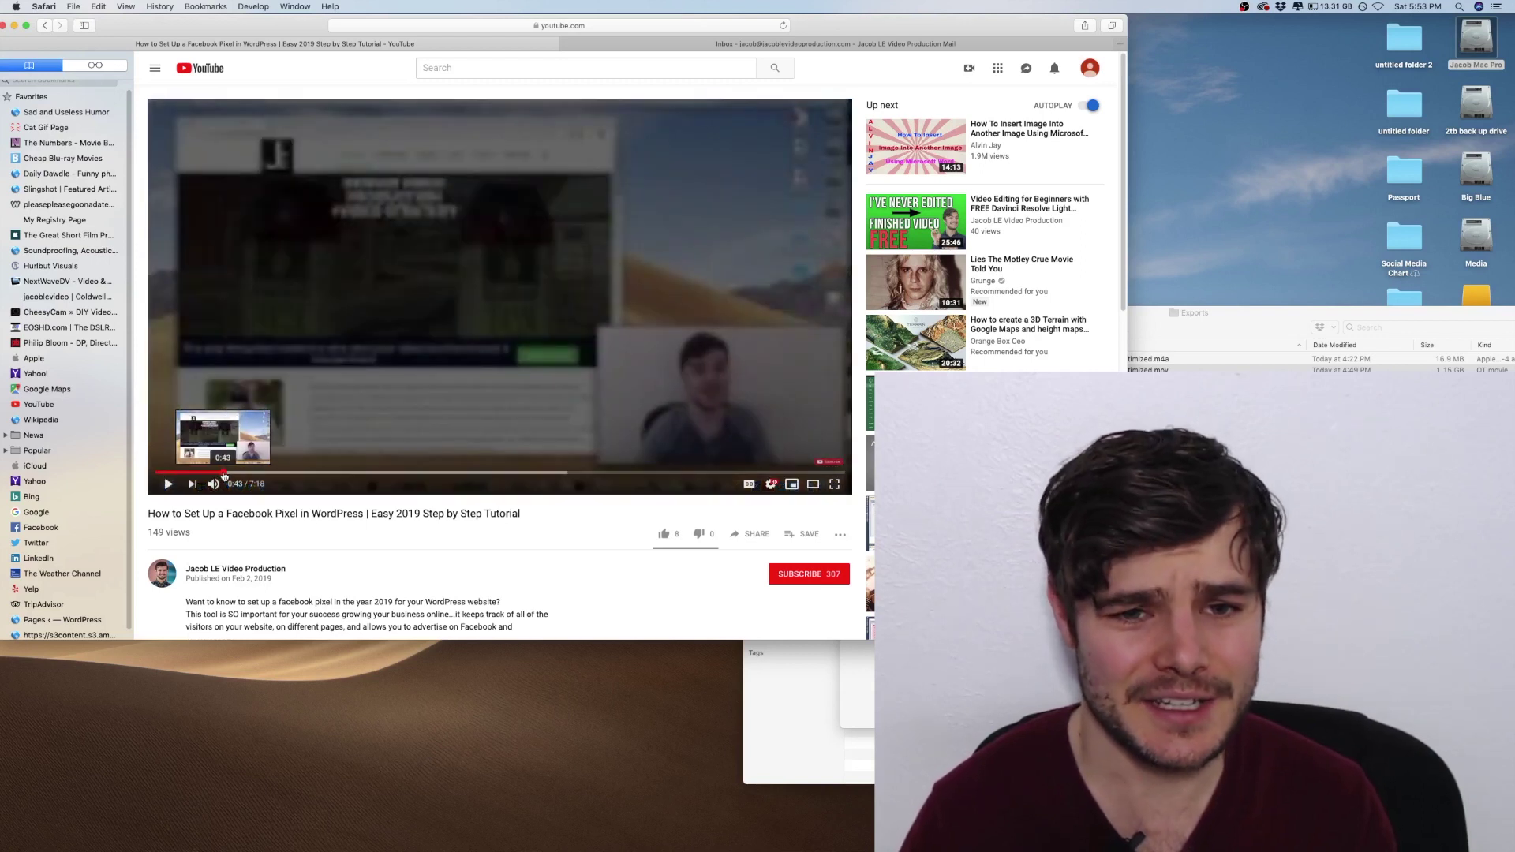
- Seek the tutorial forward through 1:44, 2:13 and 2:37 to about 3:03
click(322, 473)
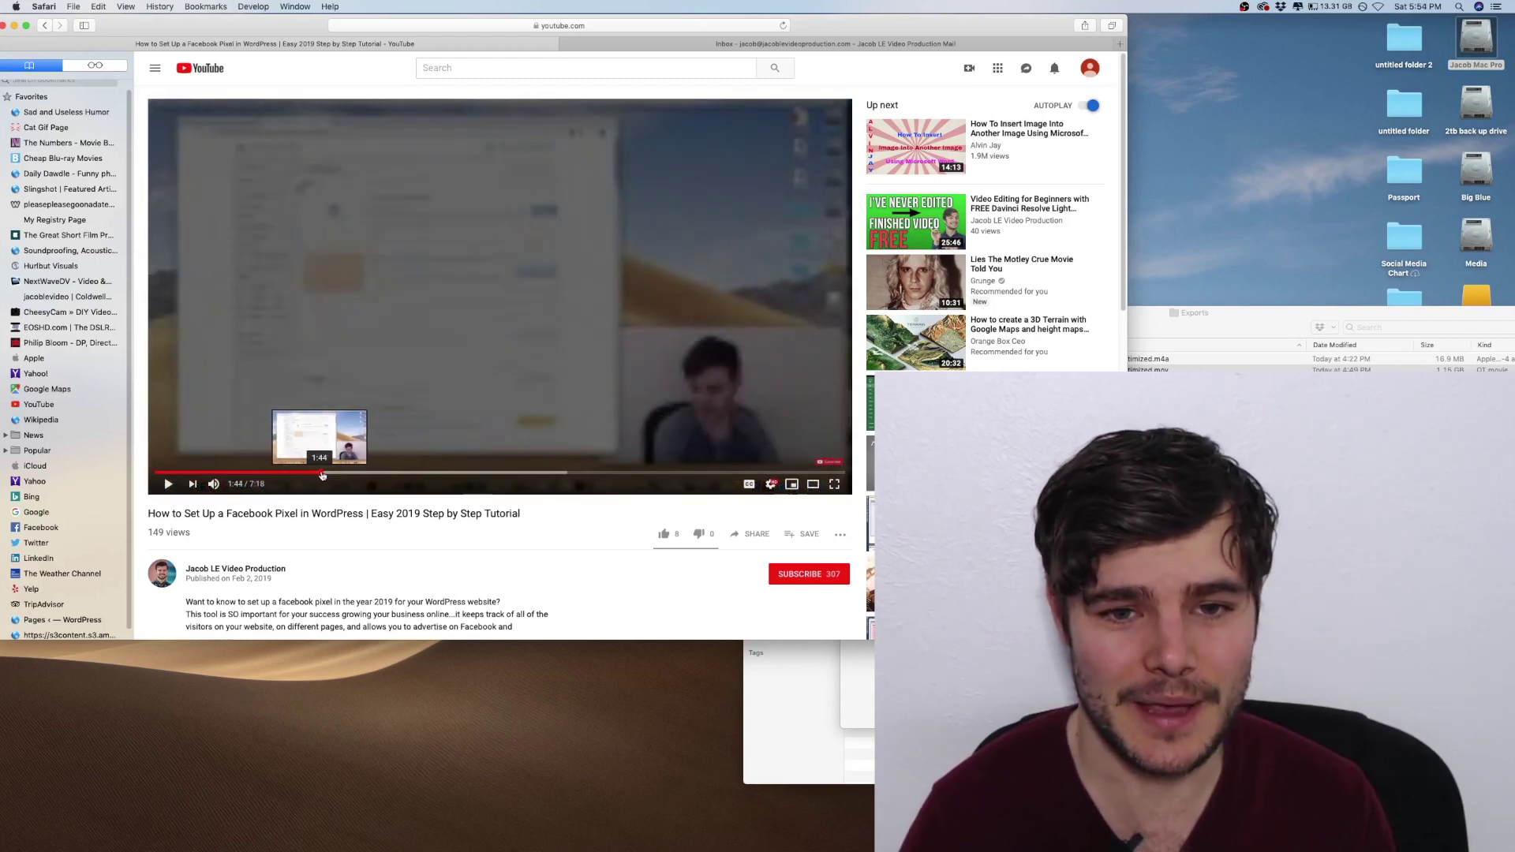
click(366, 474)
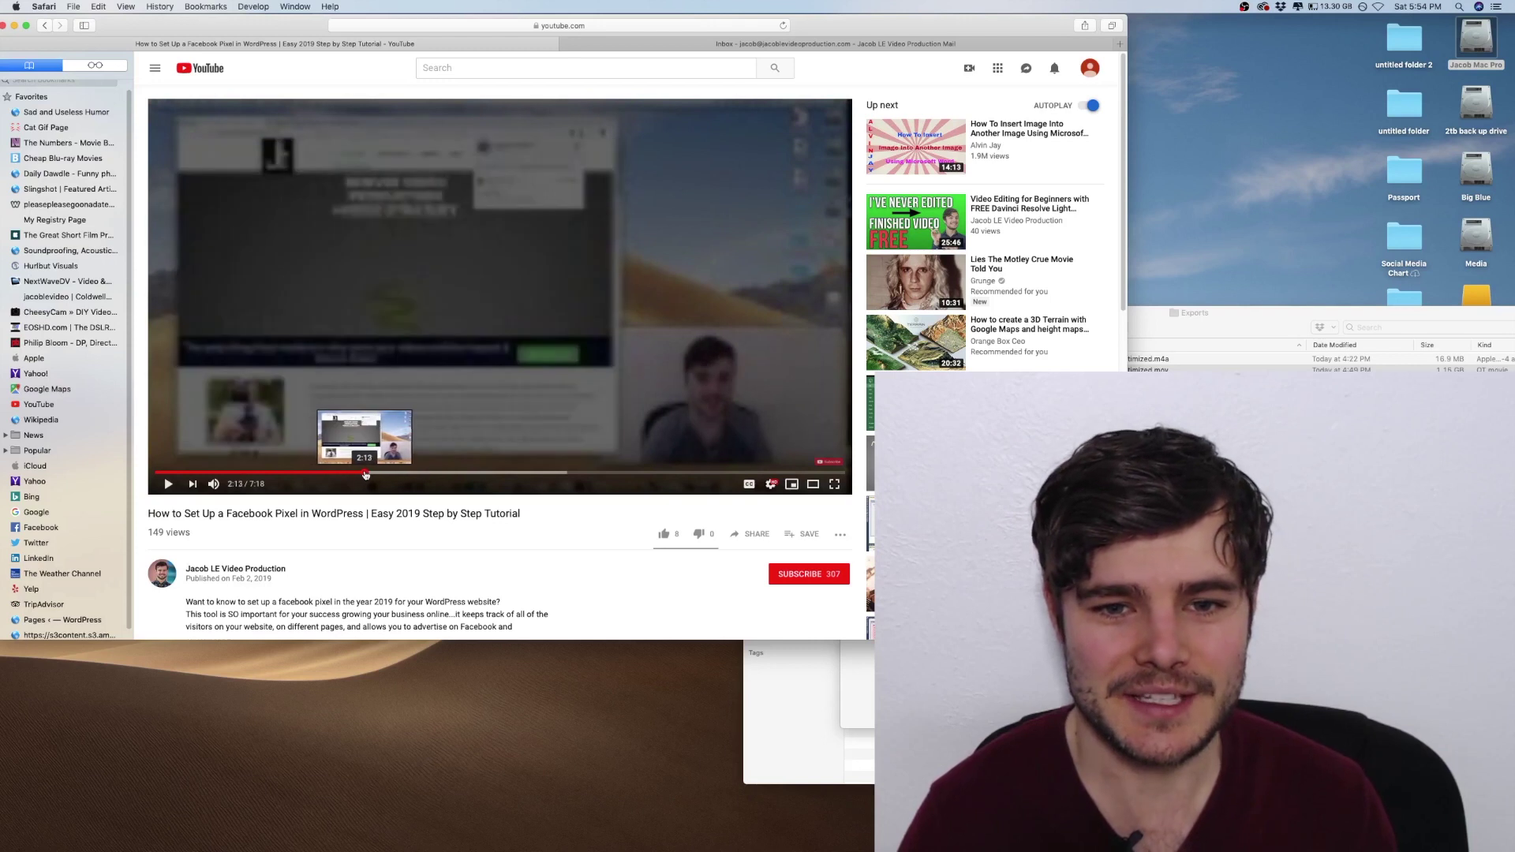
click(387, 474)
click(405, 473)
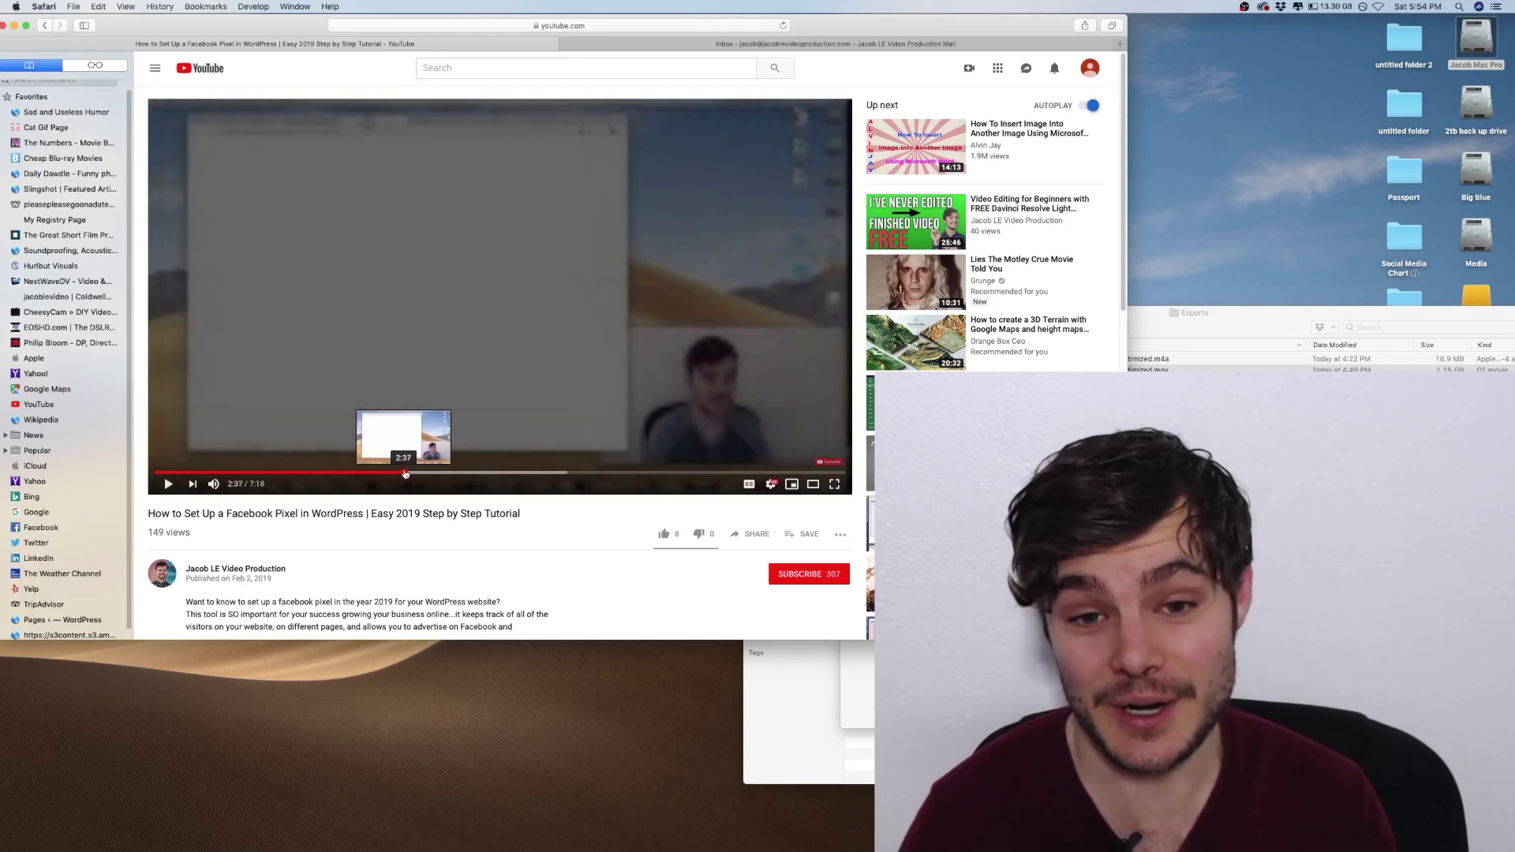
click(414, 473)
click(437, 472)
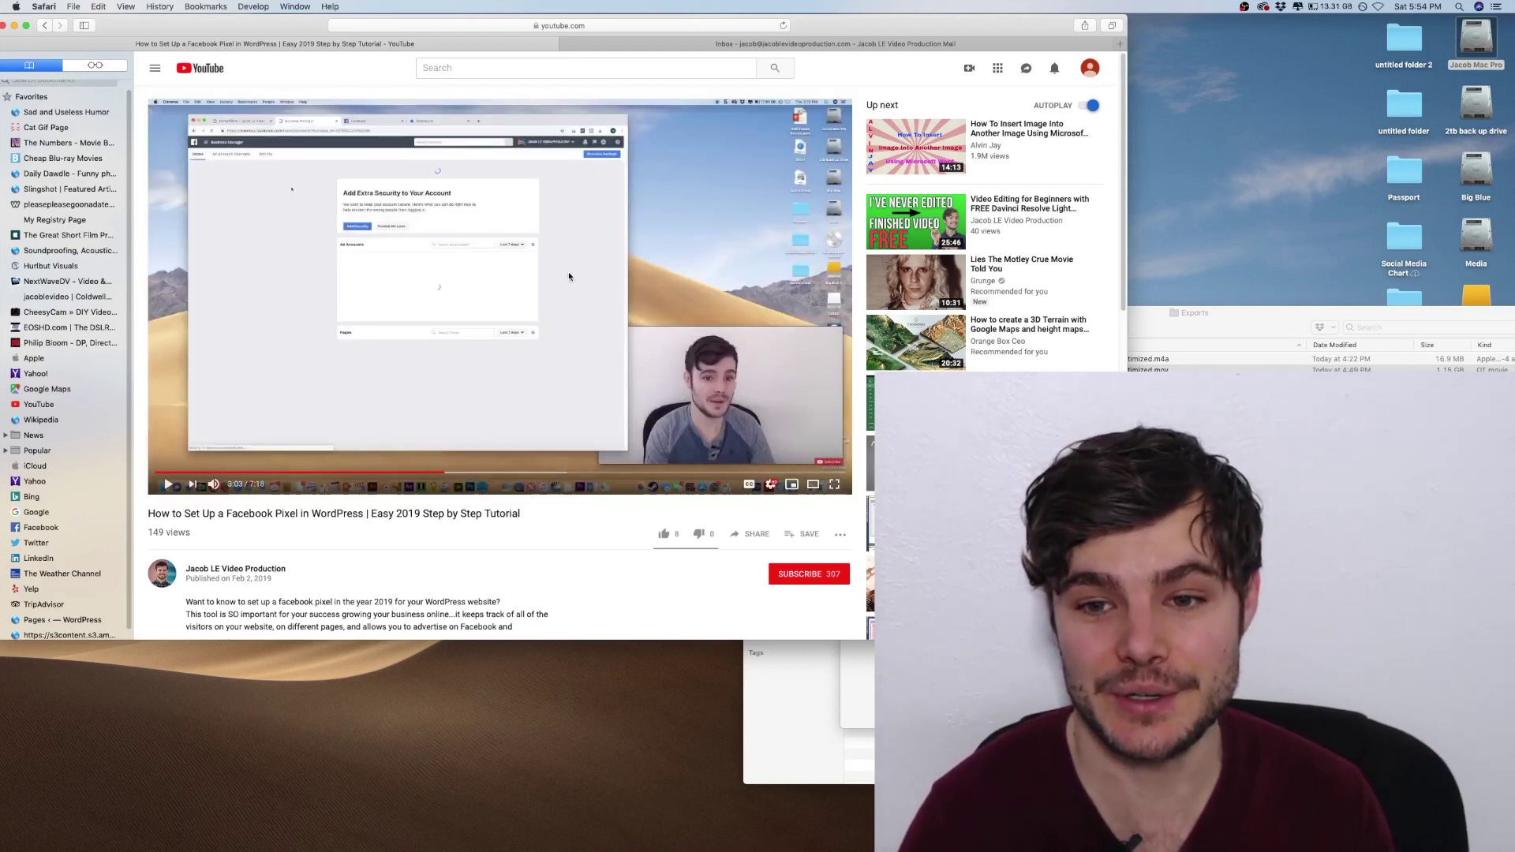
- Copy the video's share link with 'Start at' set to 3:03 (?t=183)
click(751, 536)
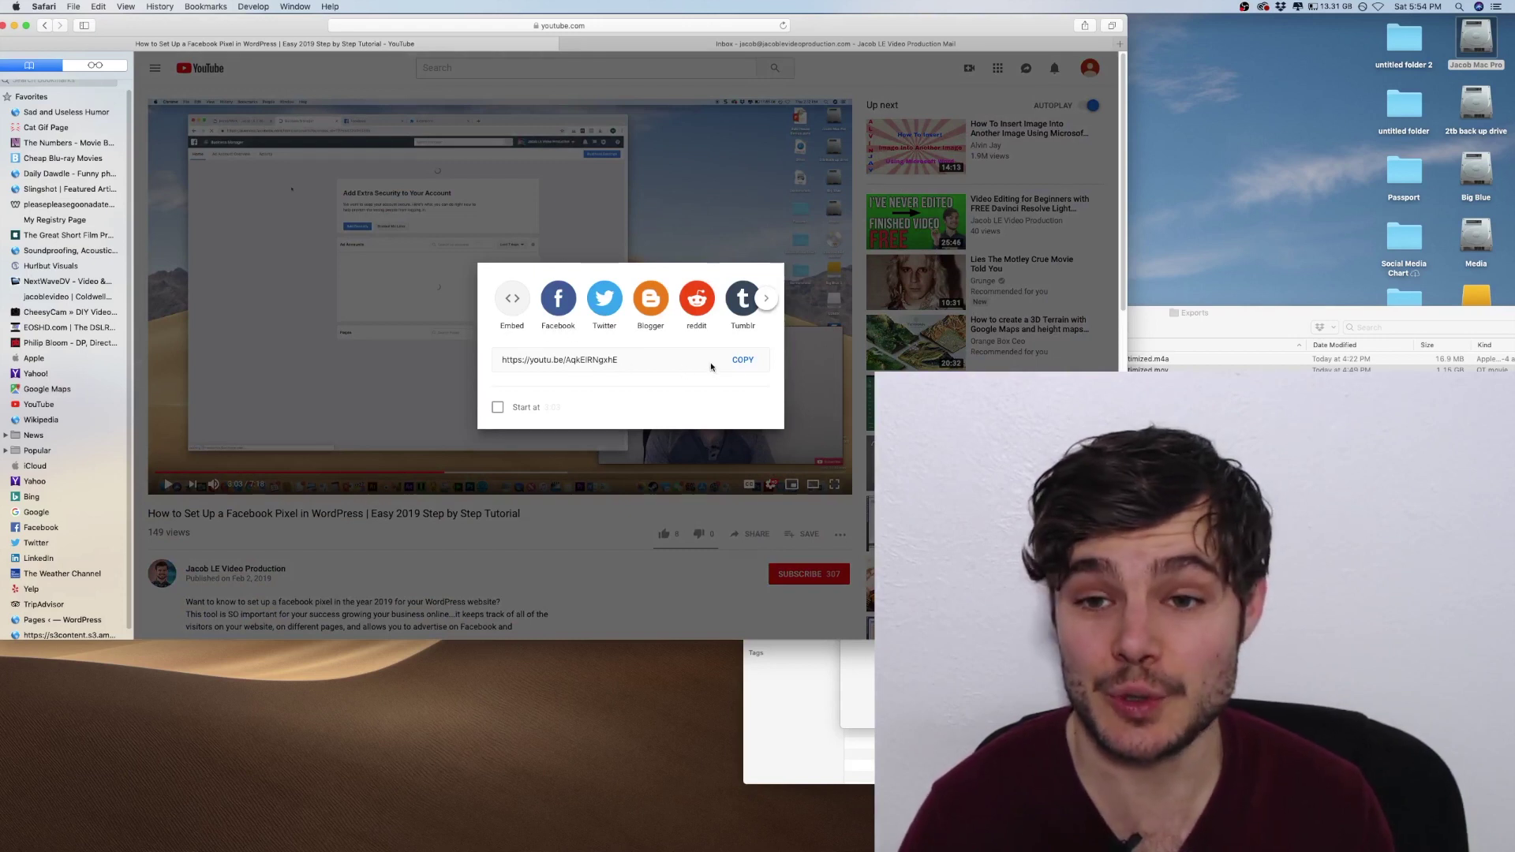
click(498, 408)
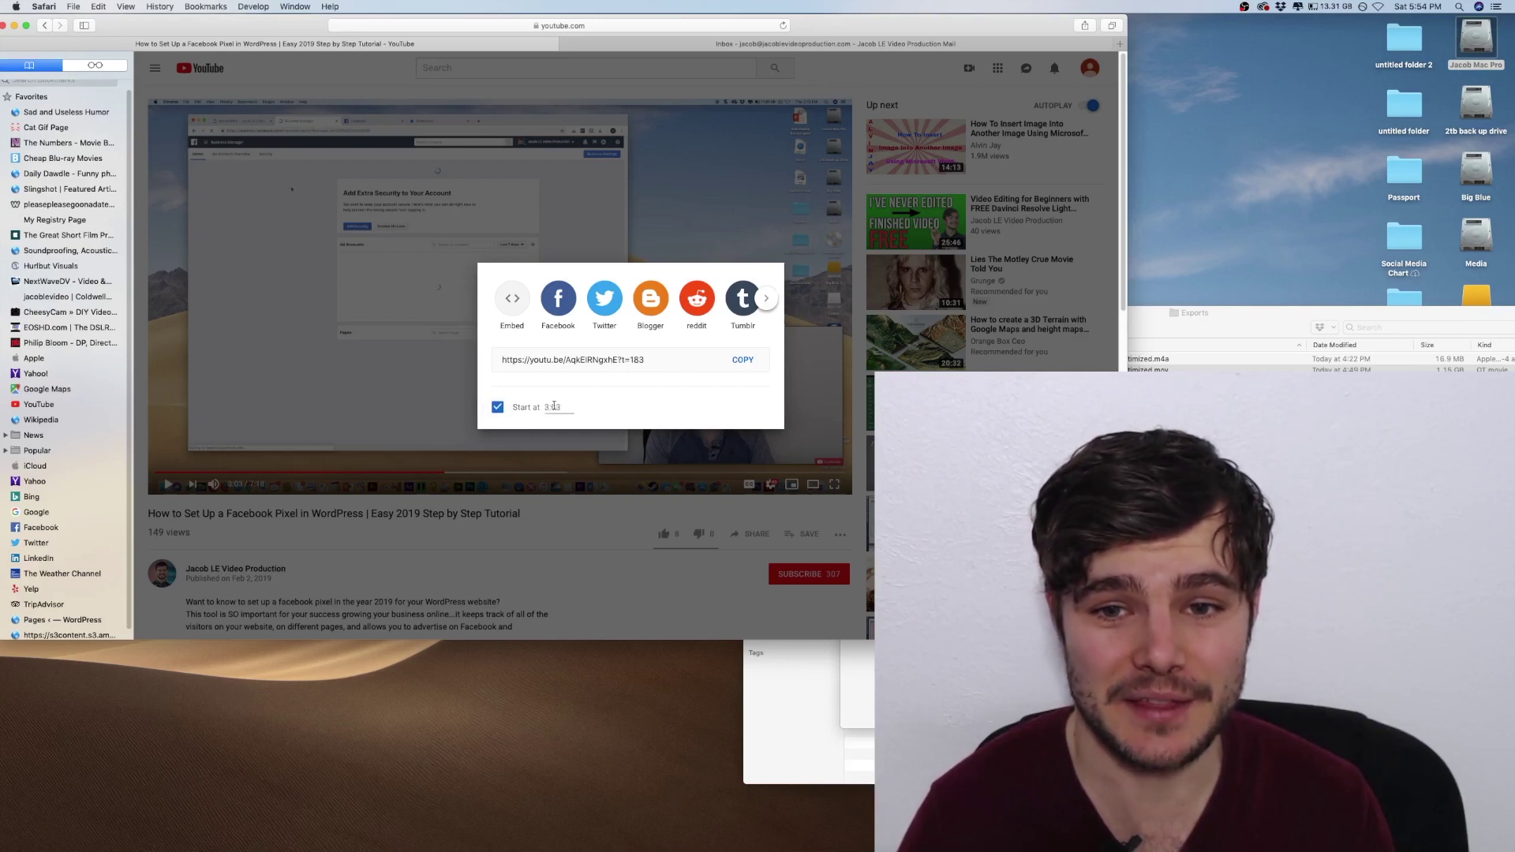
click(558, 407)
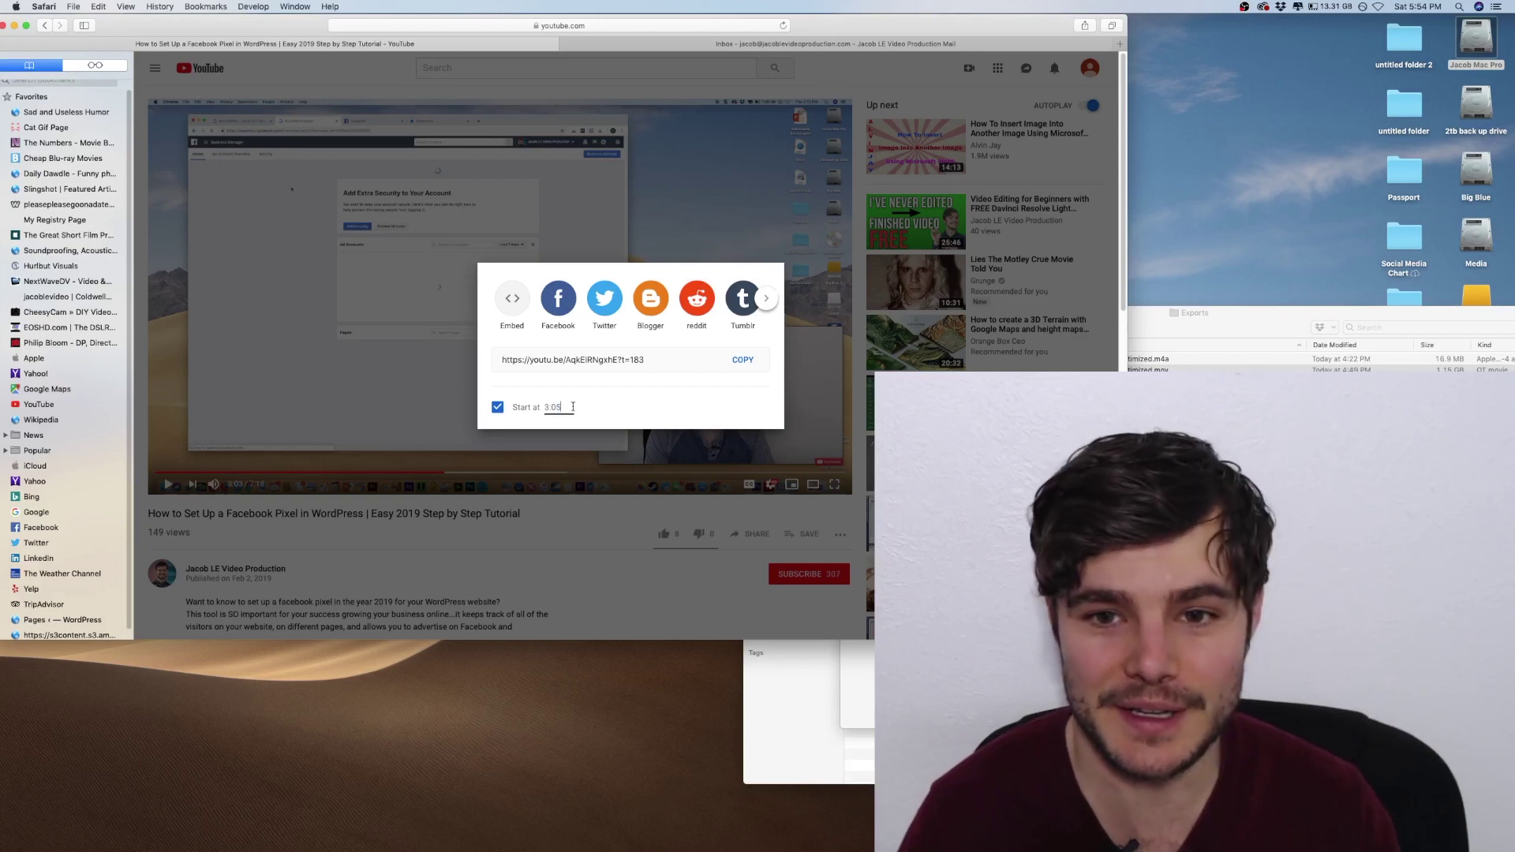
text(05)
key(BackSpace)
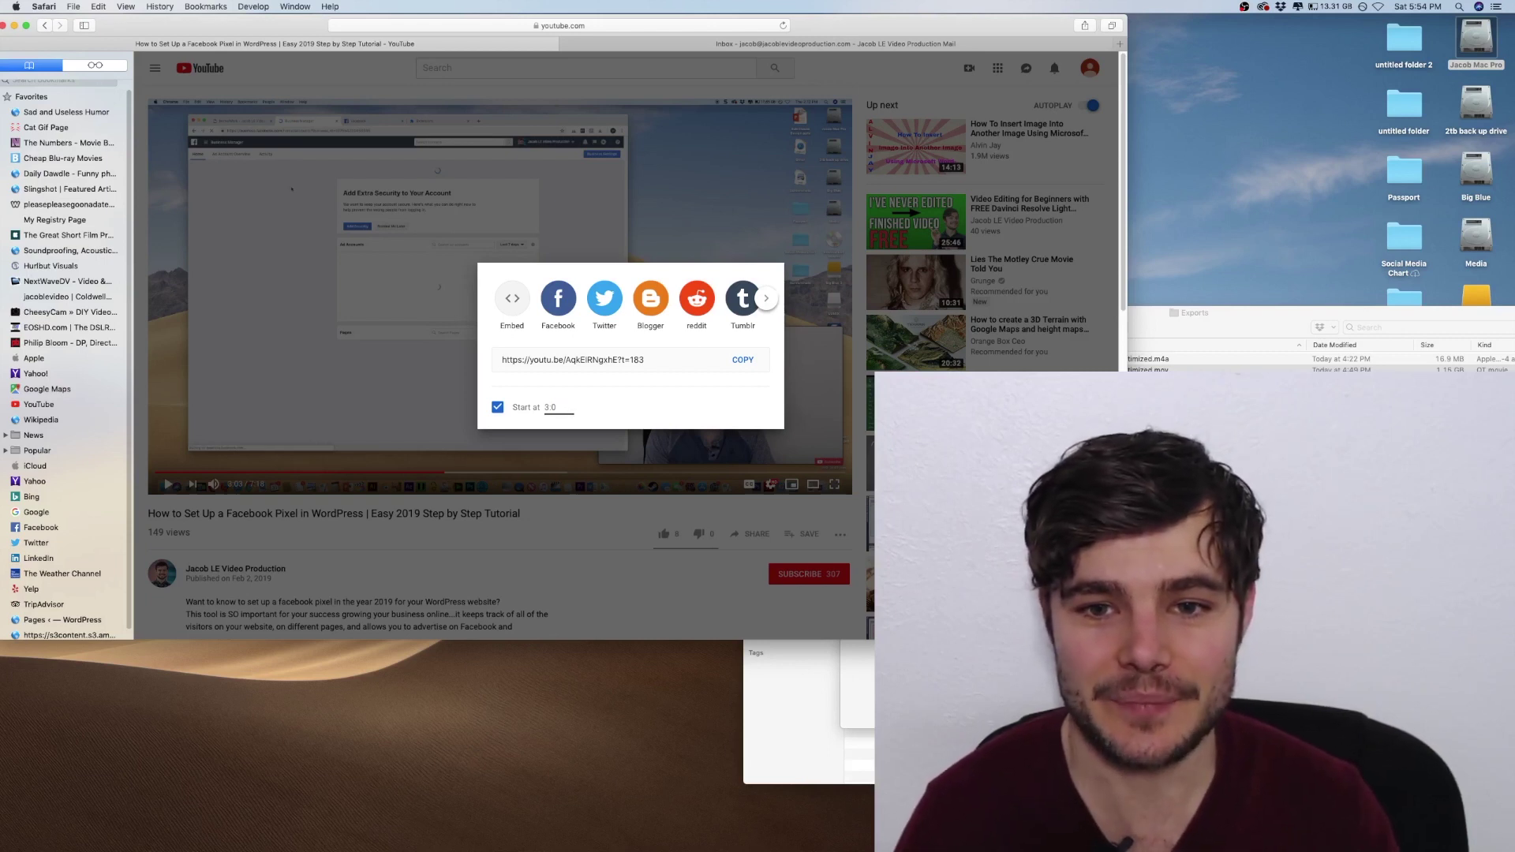
text(3)
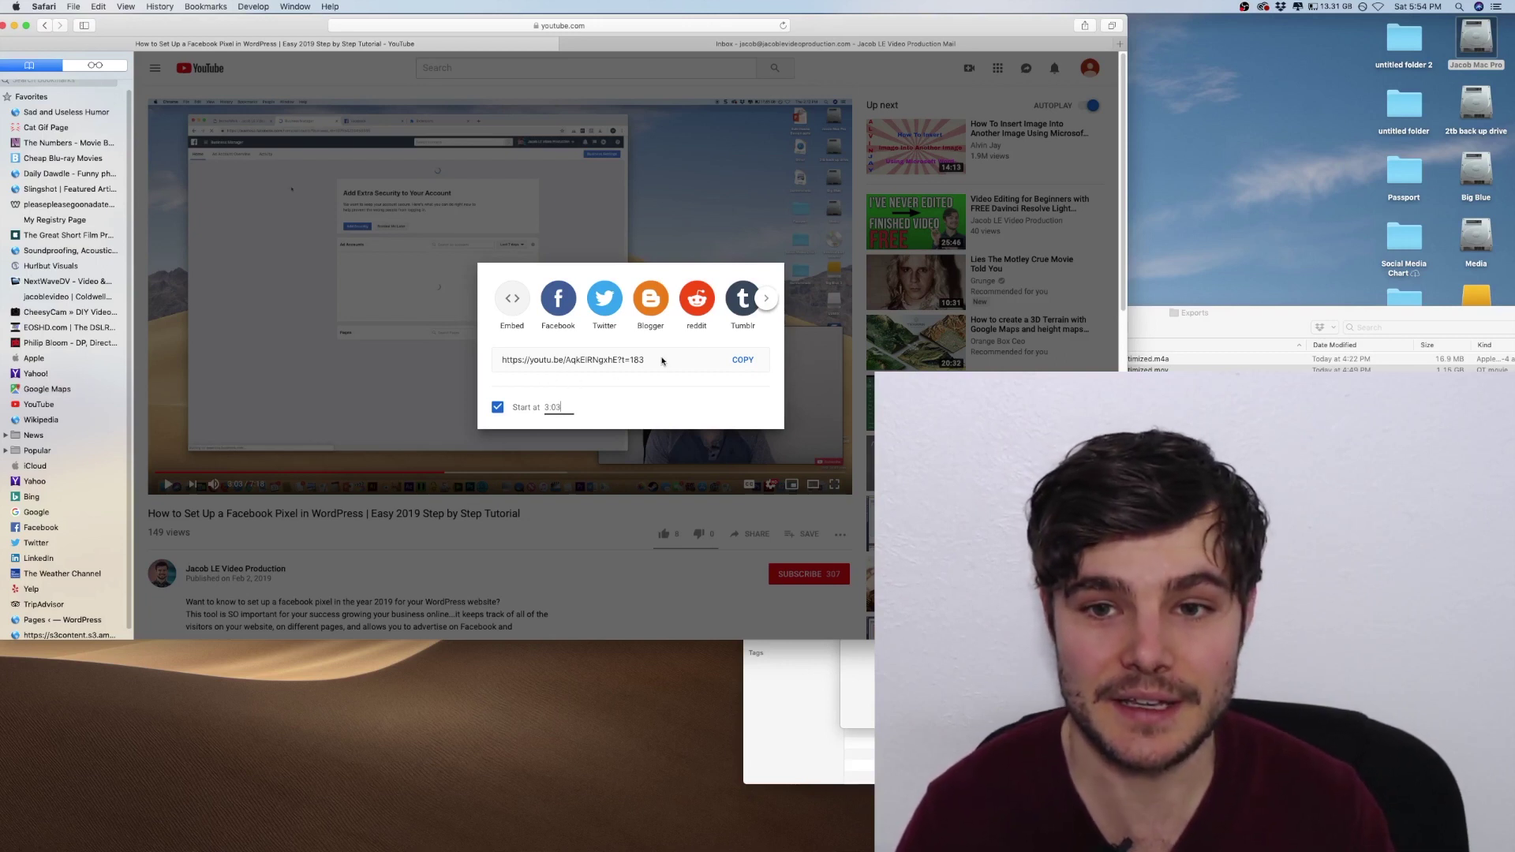
click(744, 363)
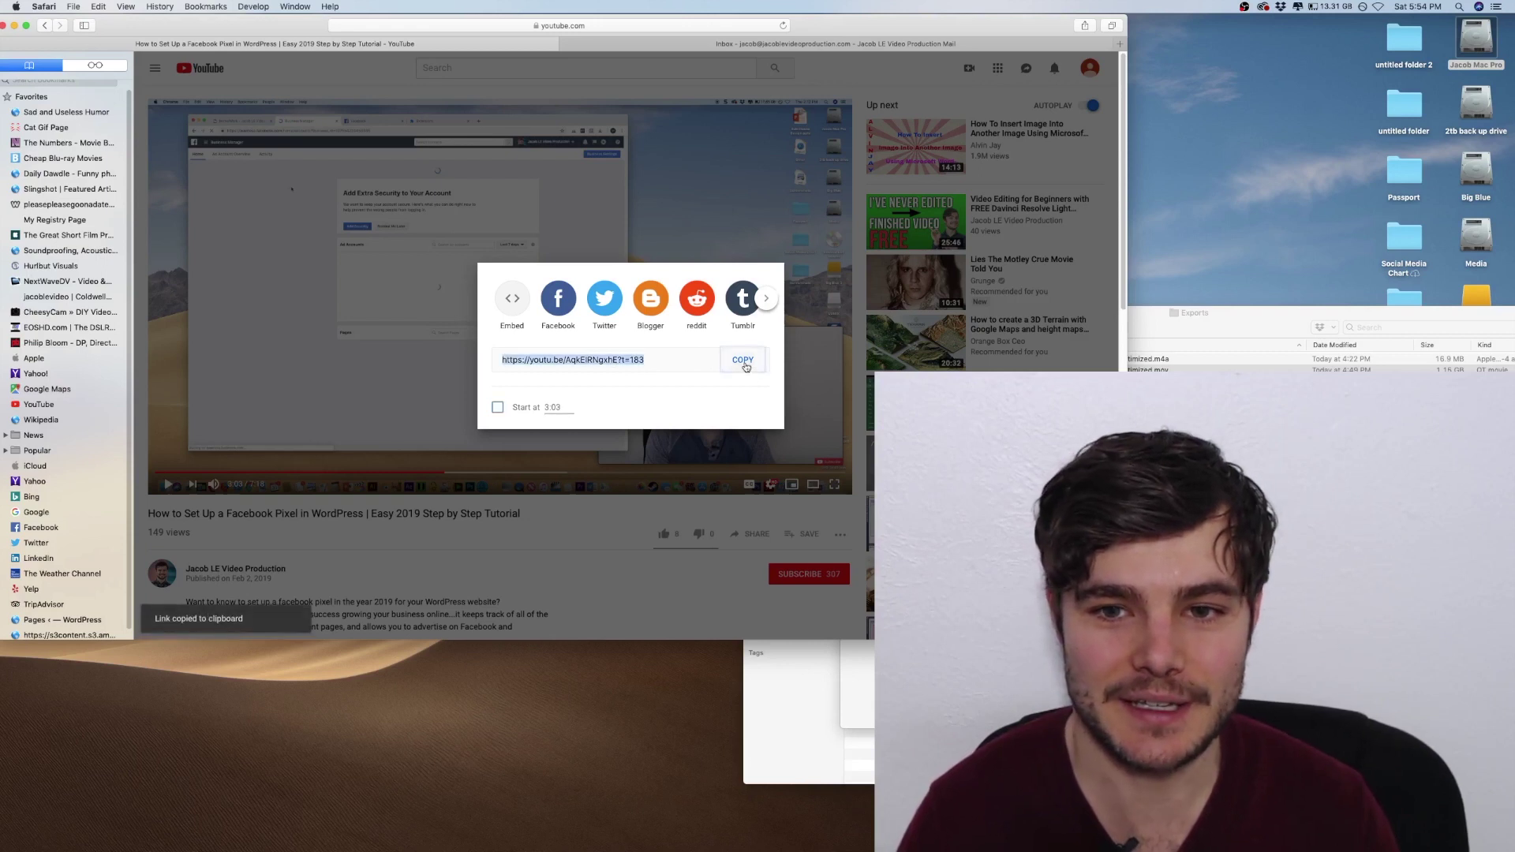
- Load the copied ?t=183 link in a new Safari tab, playing from 3:03
key(super+t)
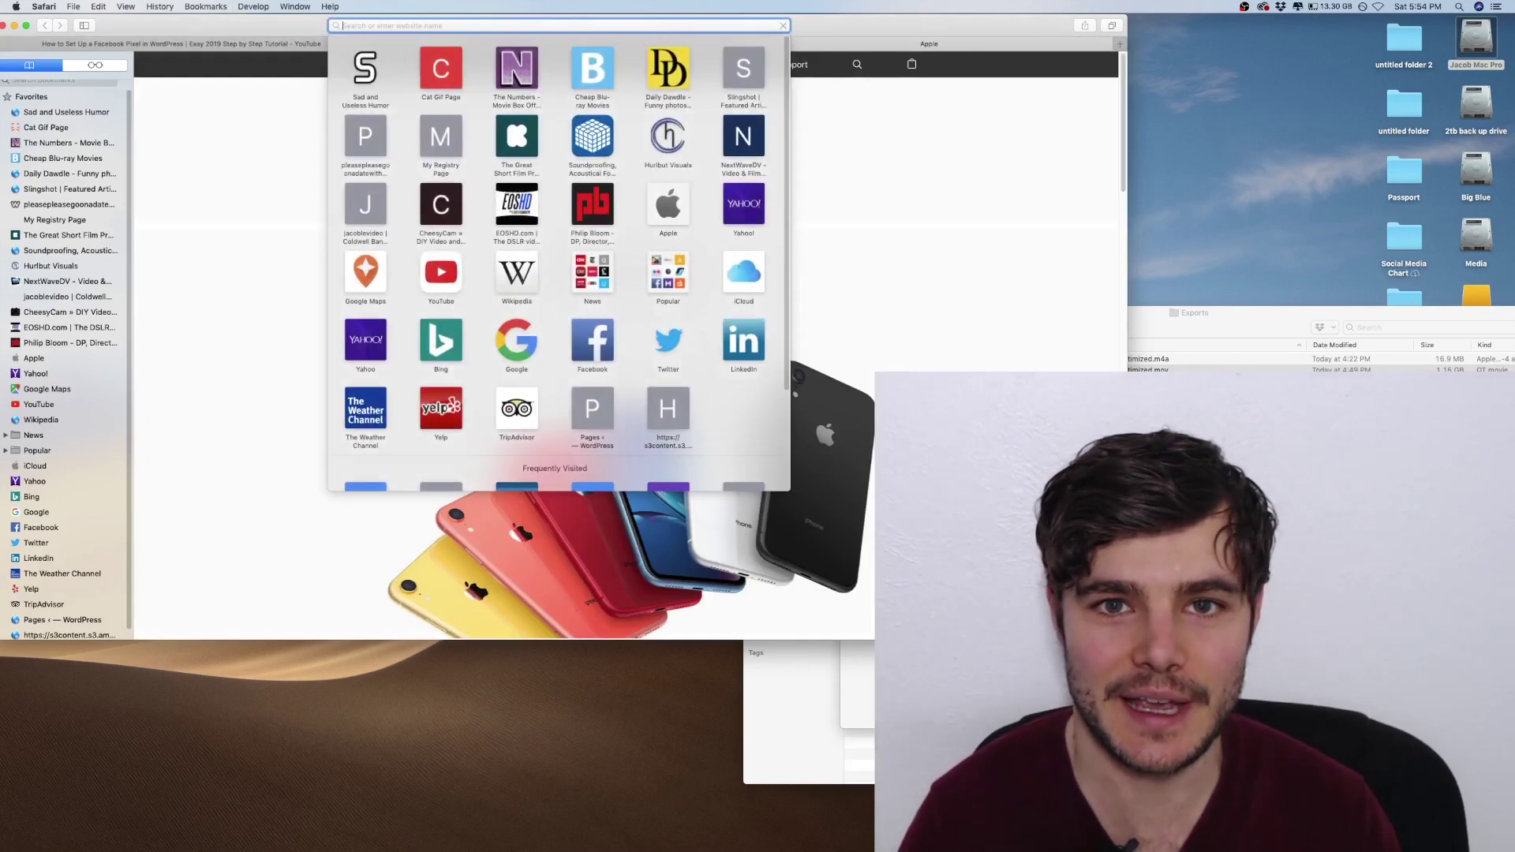
key(super+v)
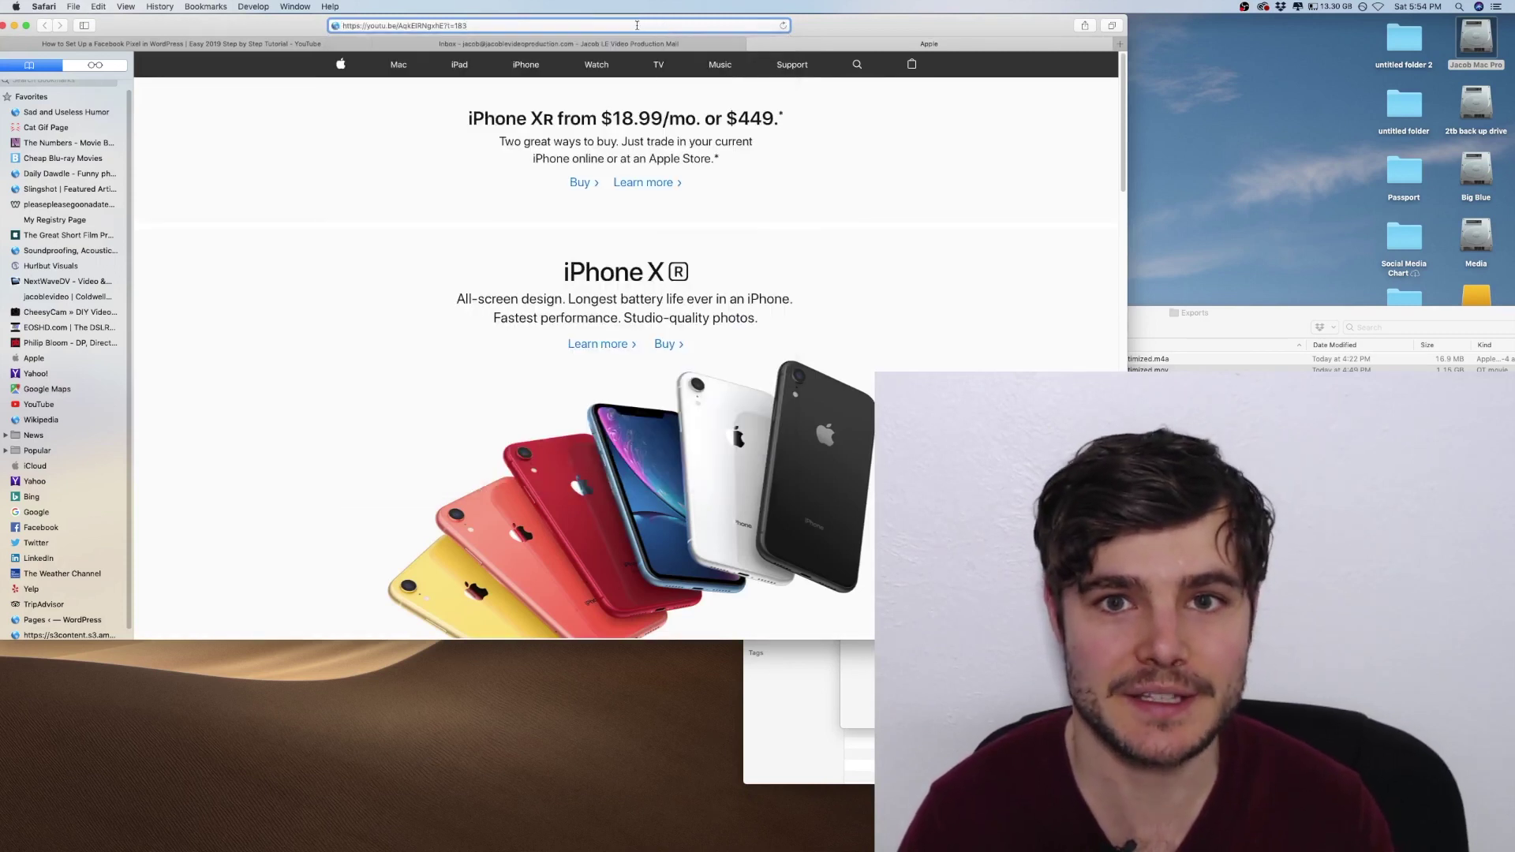
key(Return)
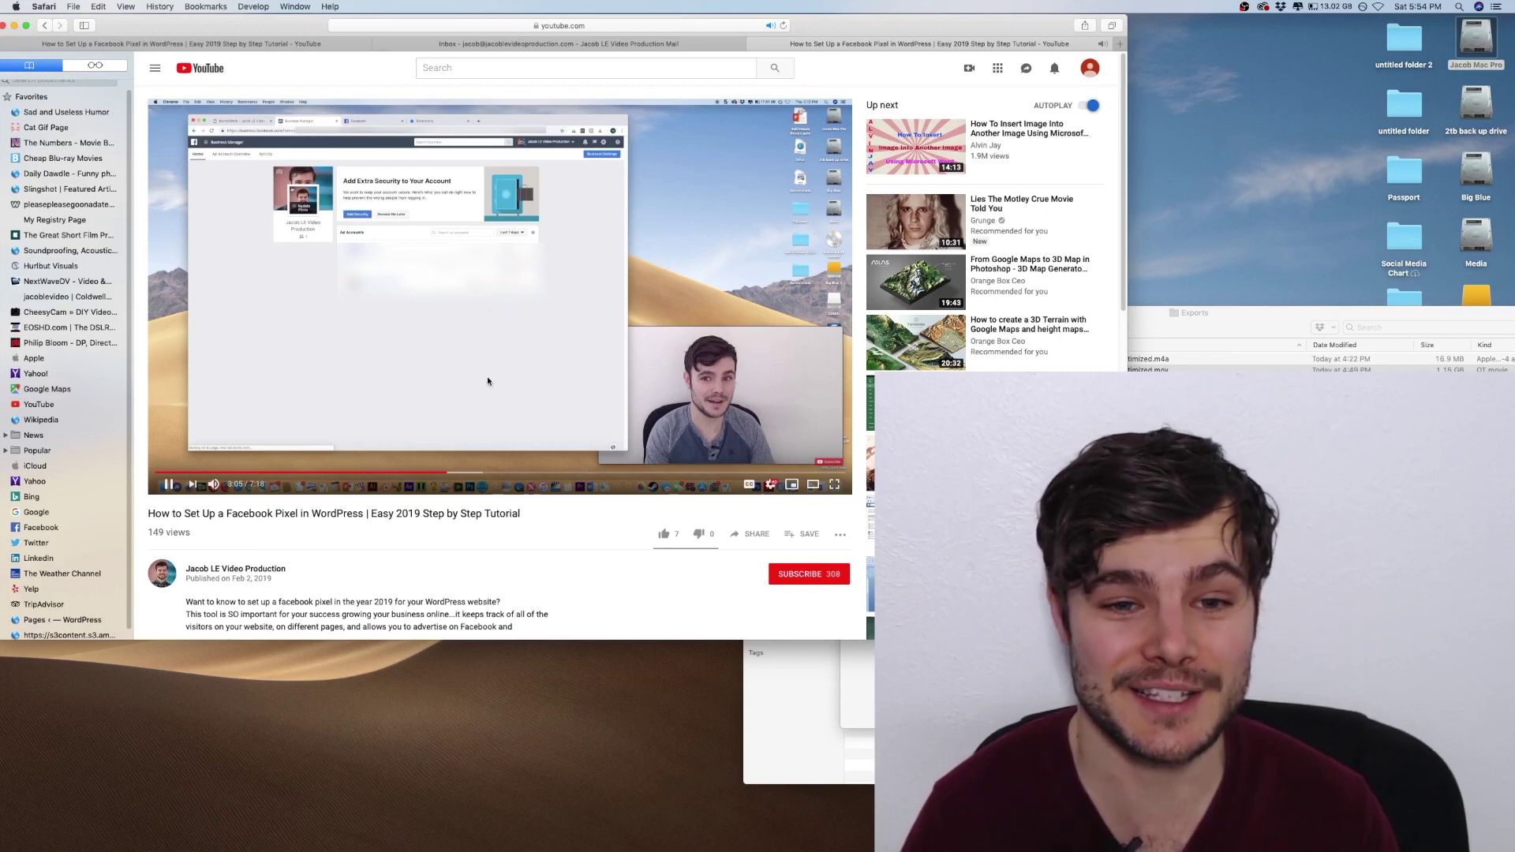
- Pause the tutorial and toggle the share link's 'Start at 3:03' option off and back on
click(168, 486)
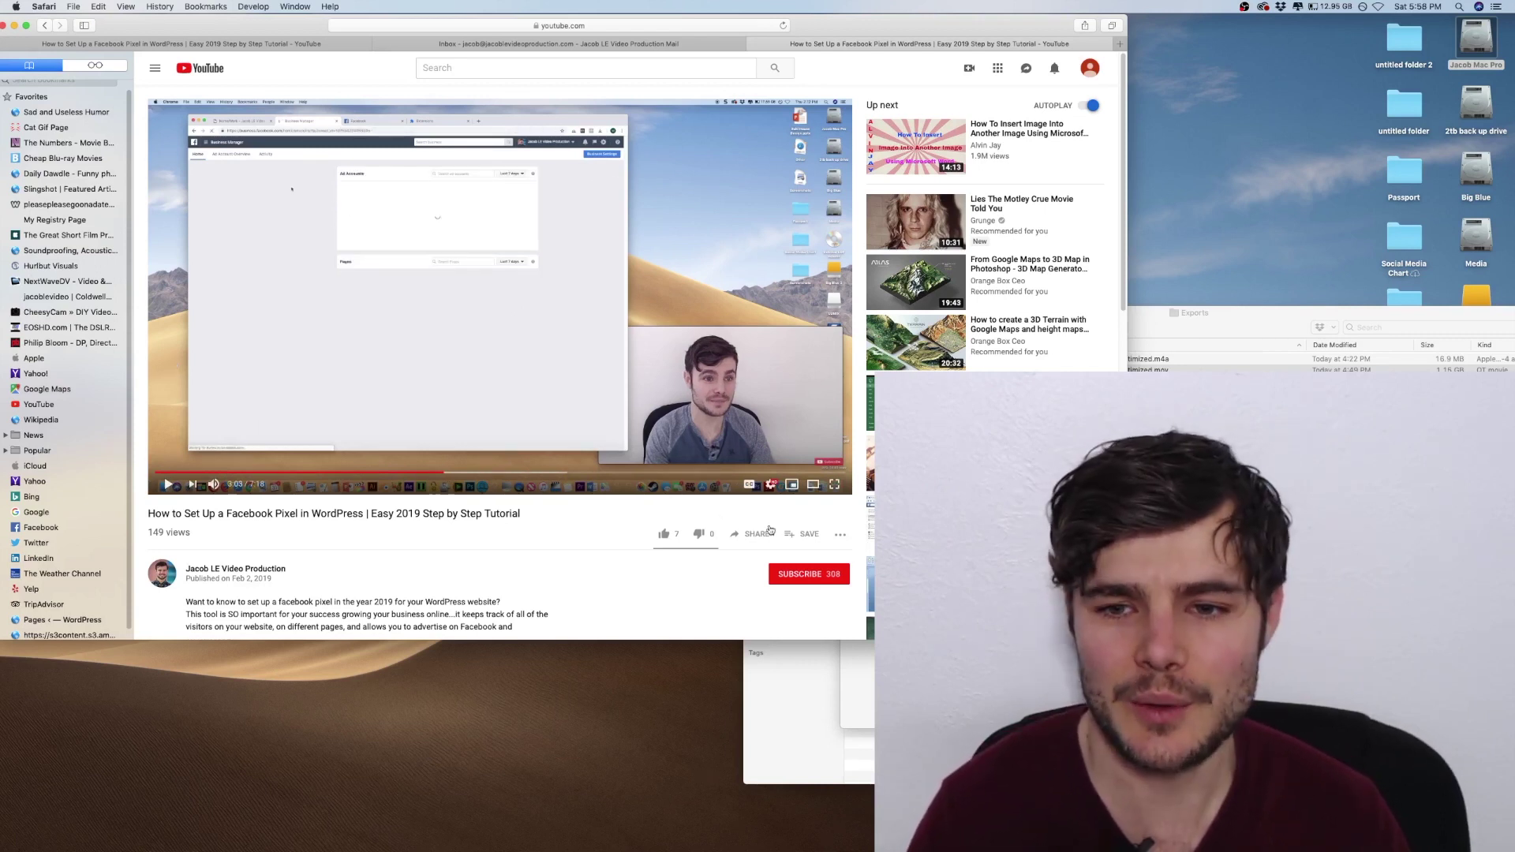
click(758, 534)
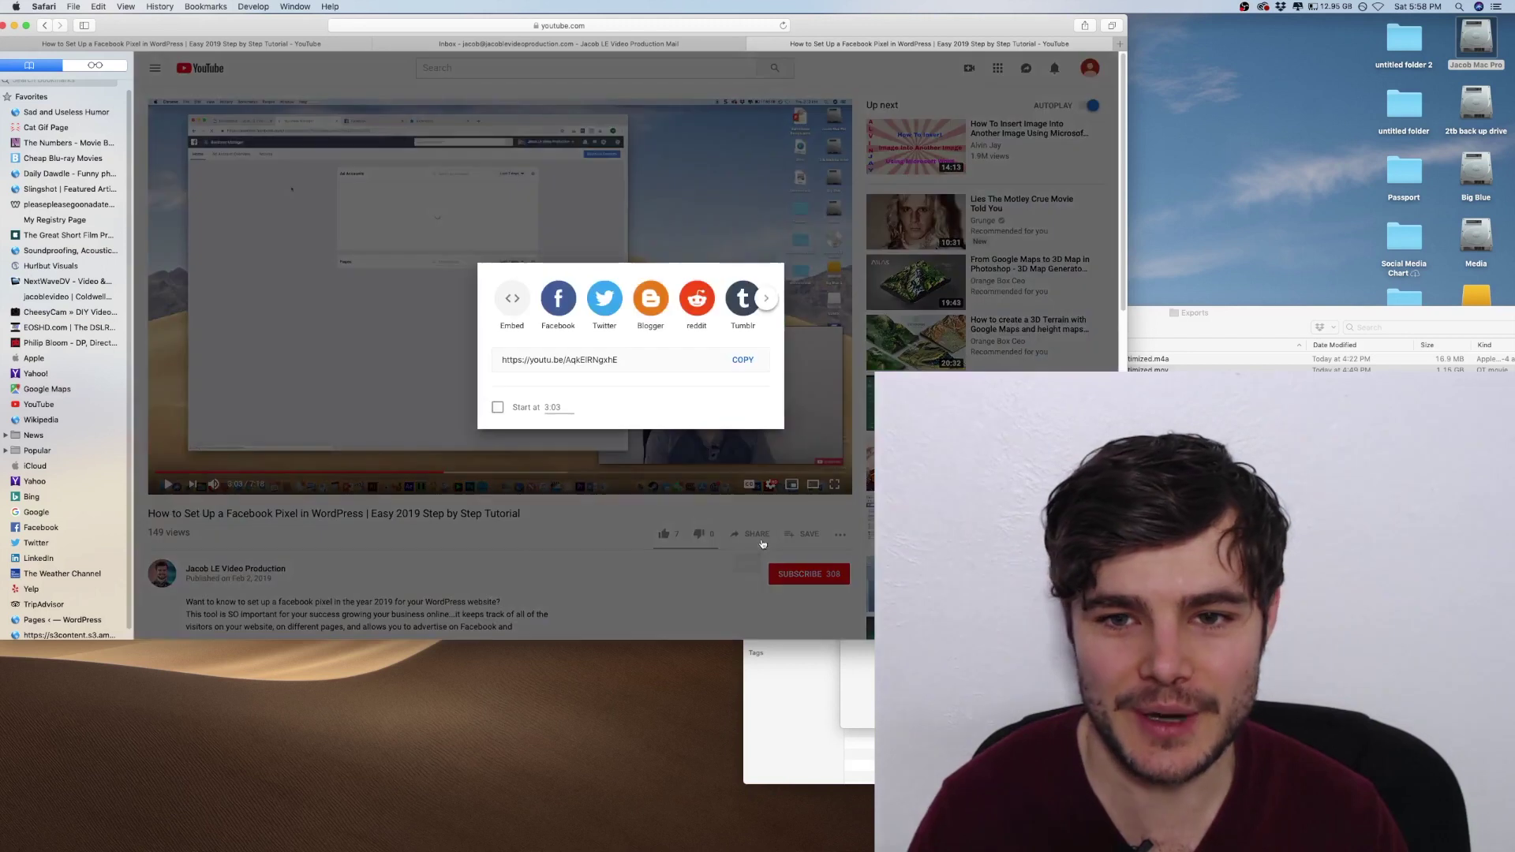
click(497, 408)
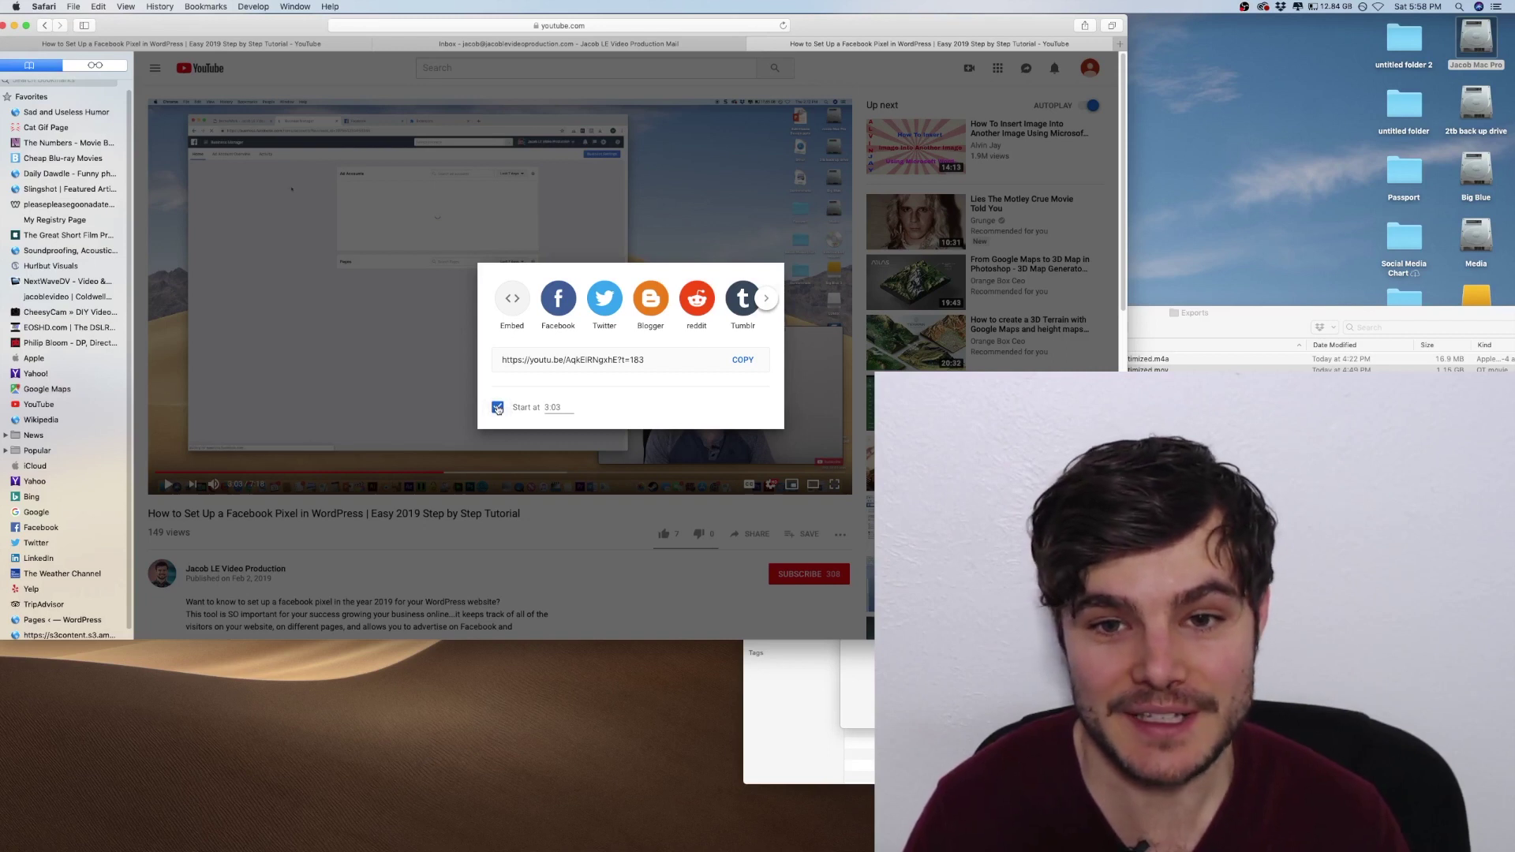
click(497, 408)
click(498, 408)
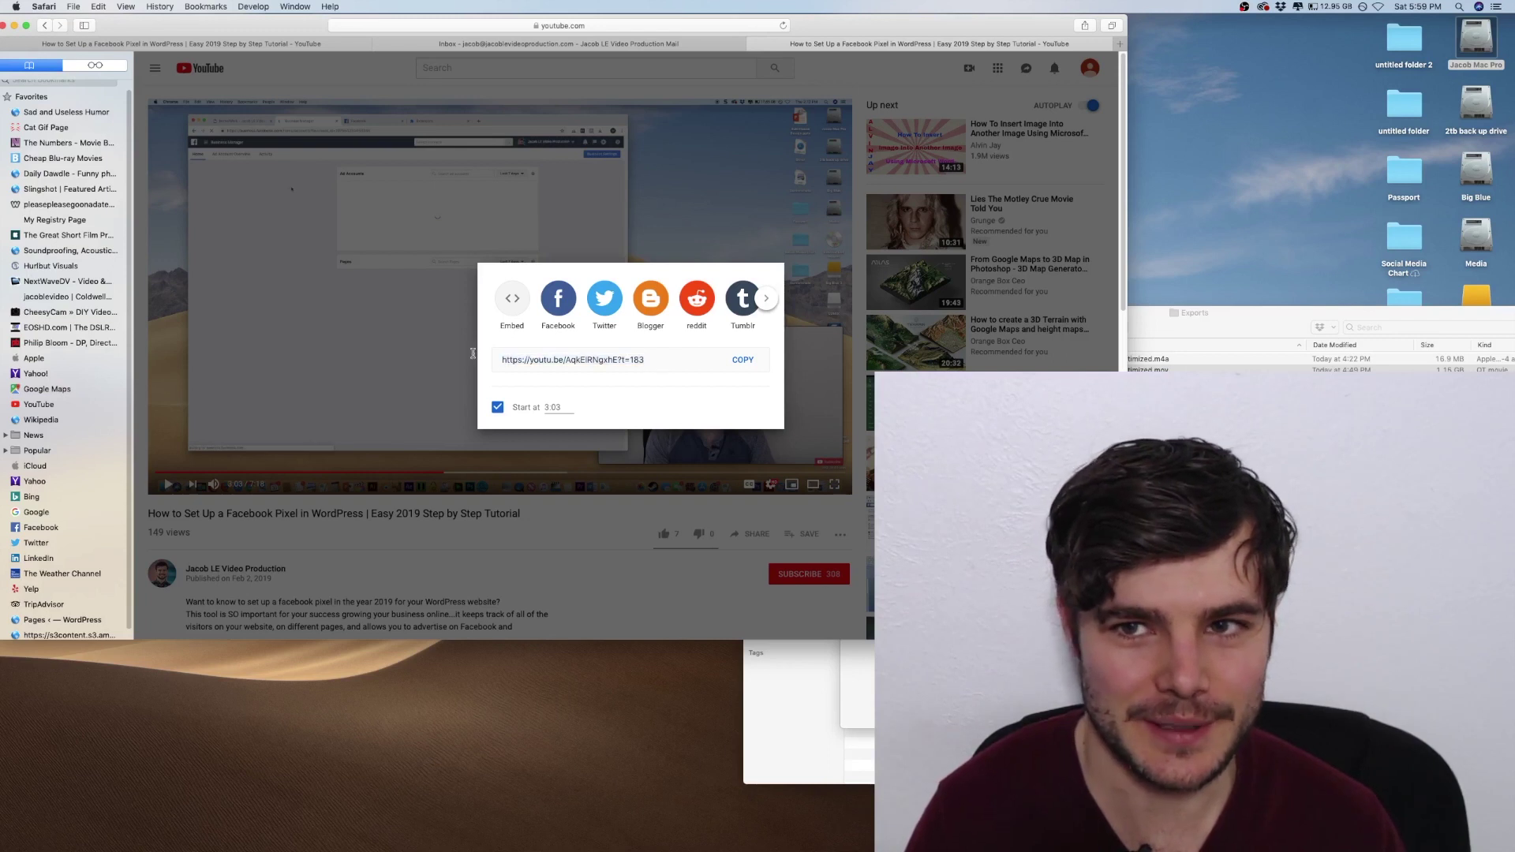
click(1120, 44)
- Load the pasted link with an edited t= value so it plays from about 5:37, then pause
text(https://youtu.be/AqkEIRNgxhE?t=183)
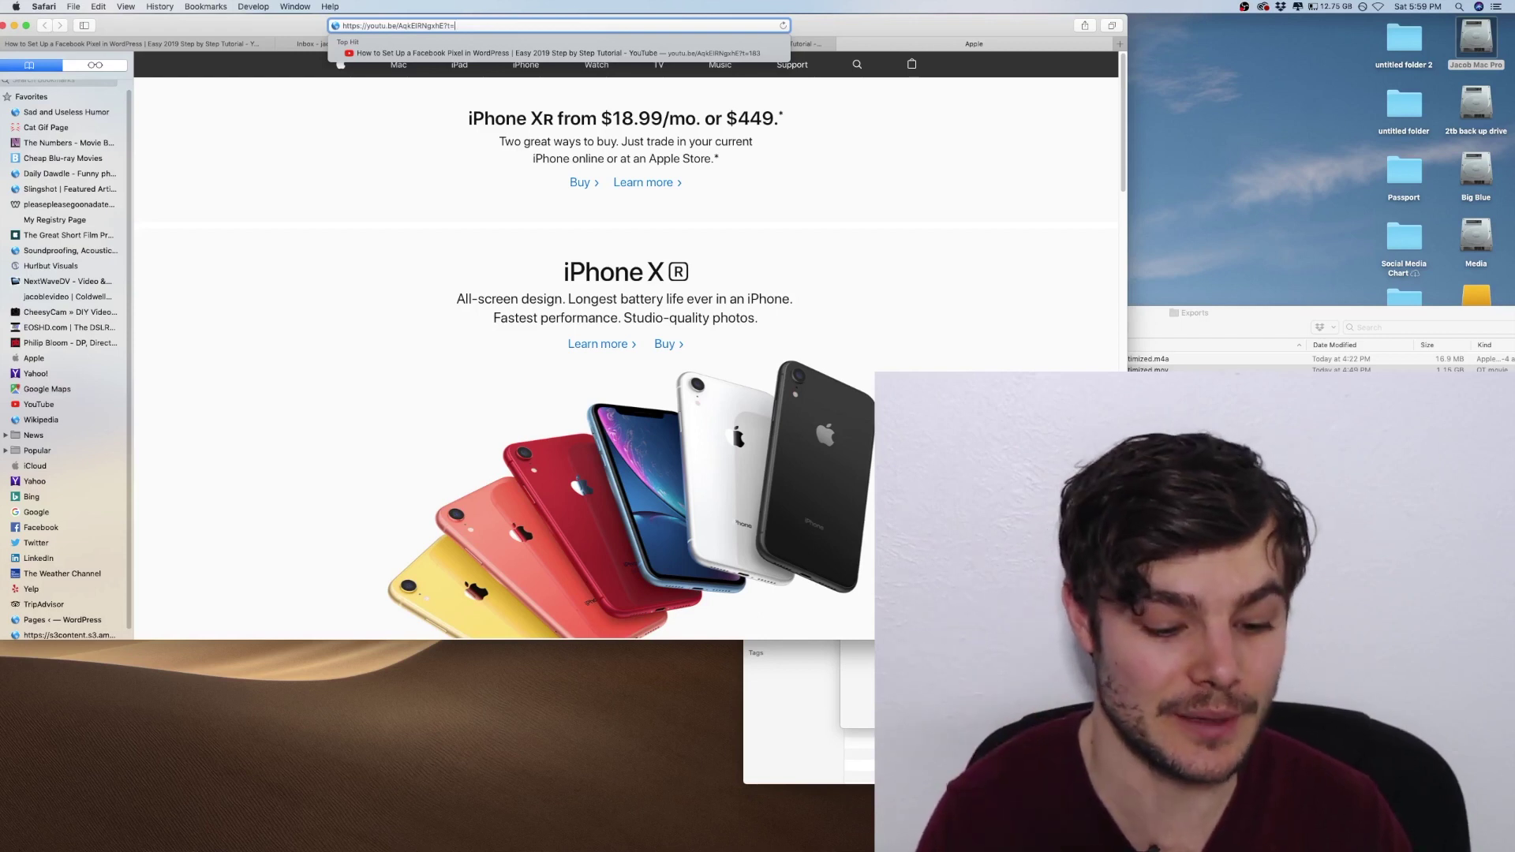
key(Escape)
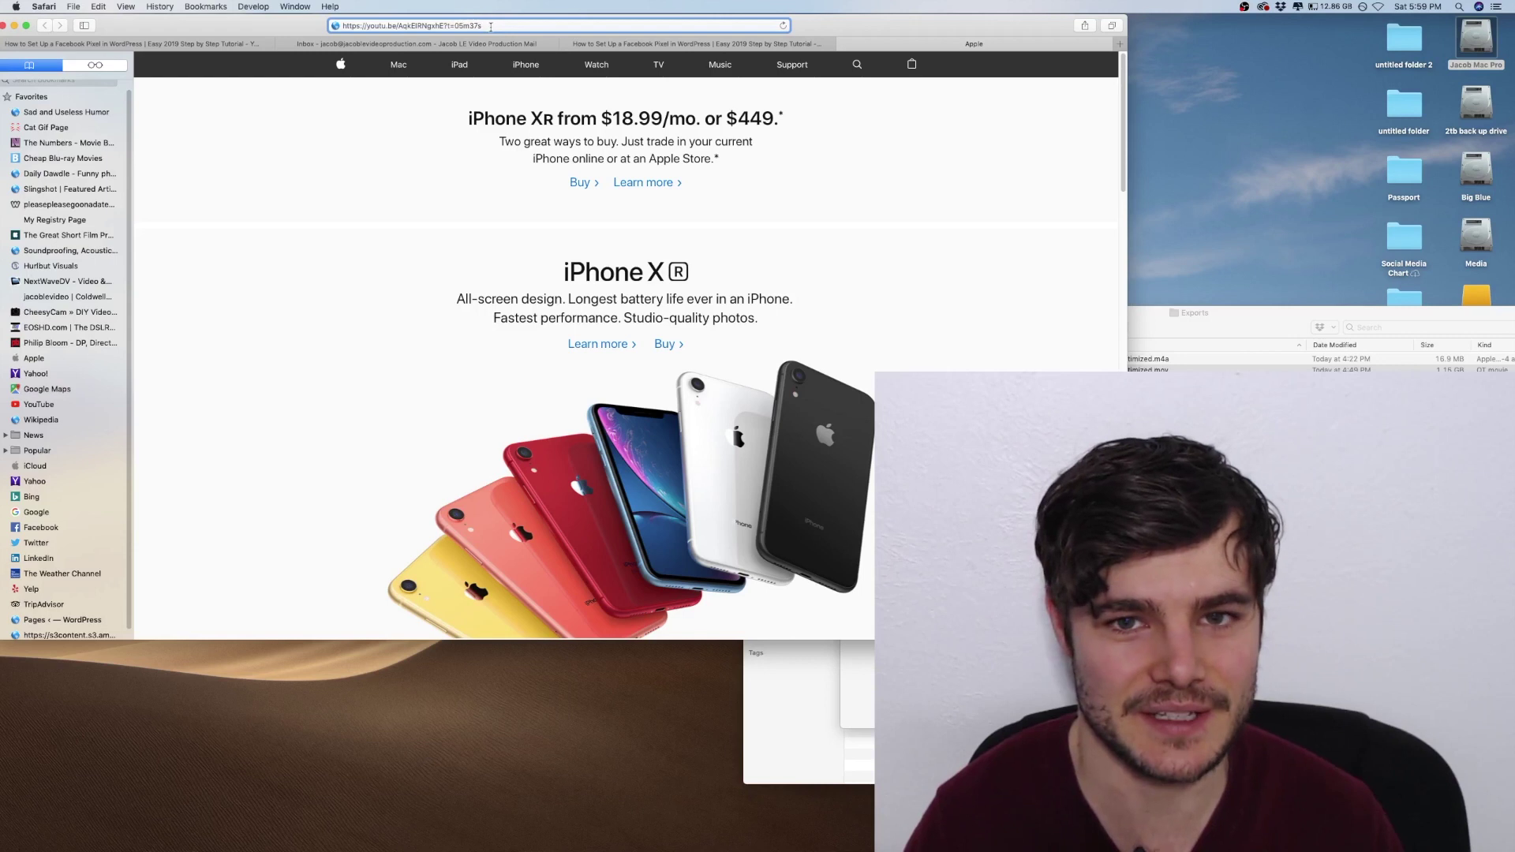
key(Return)
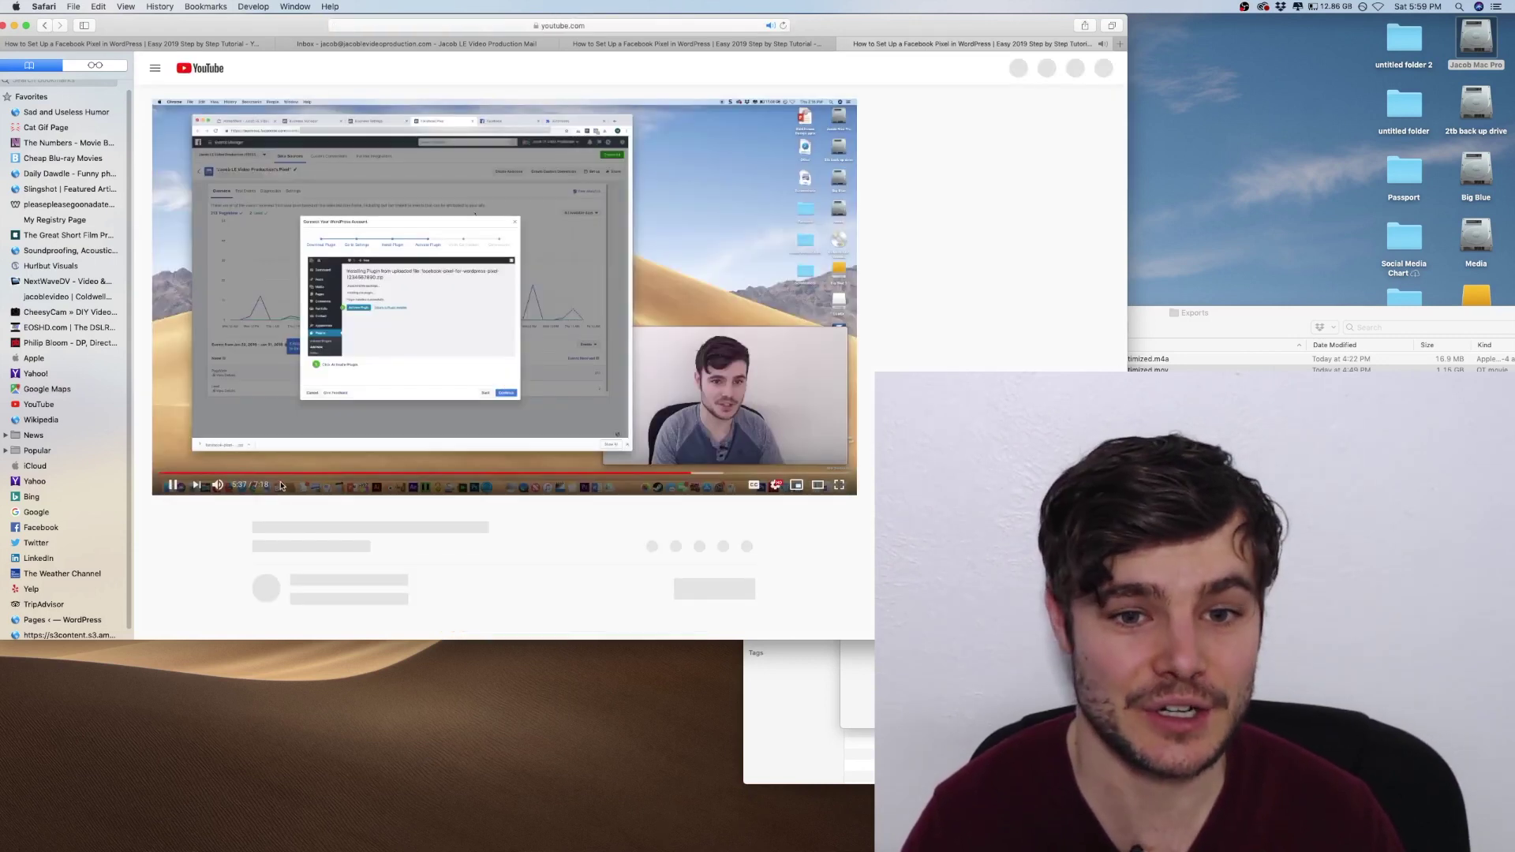
click(173, 485)
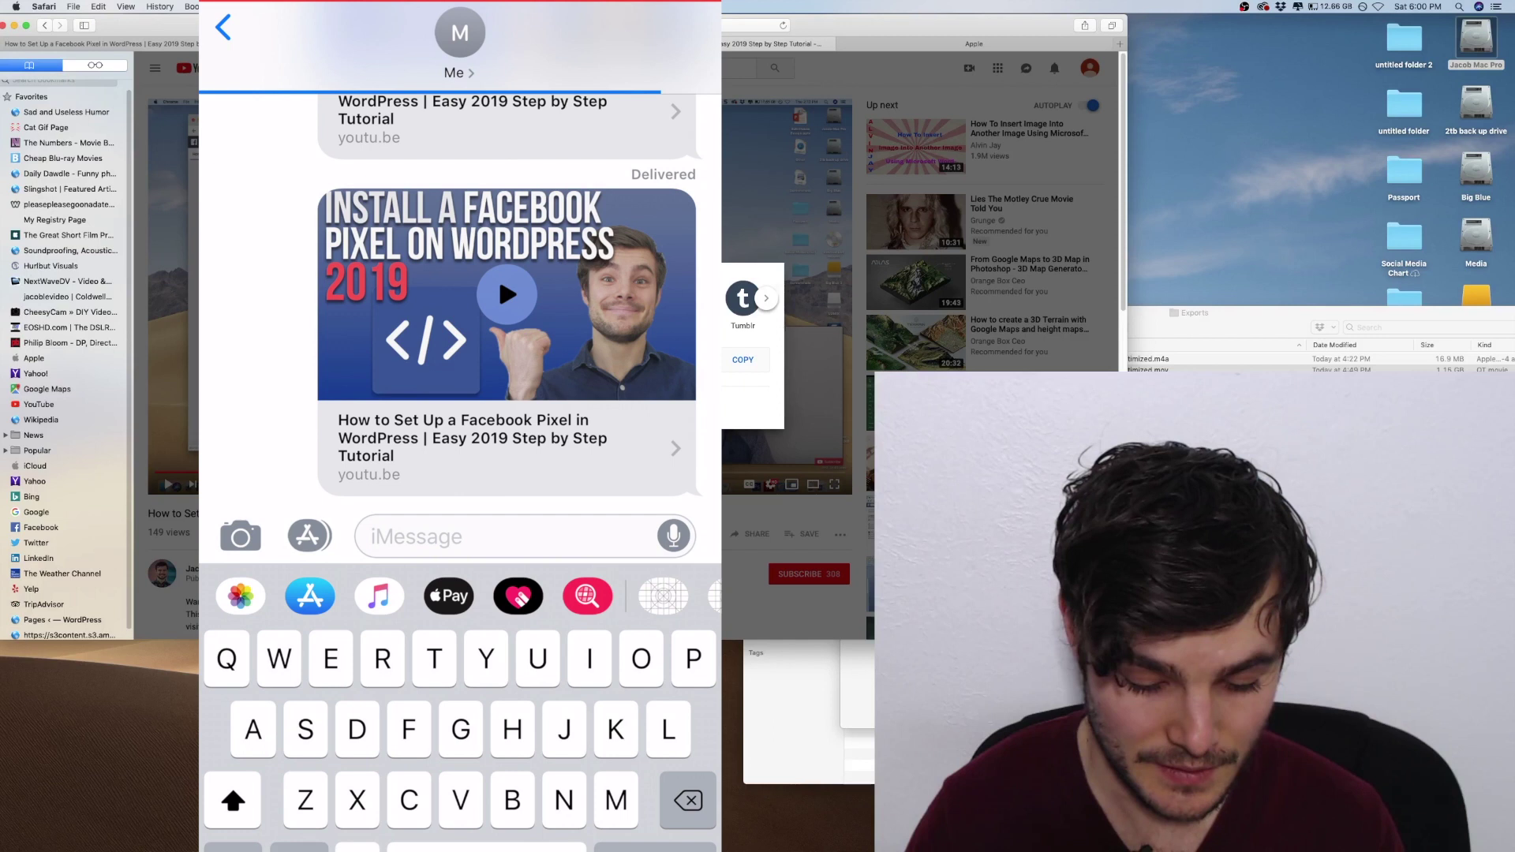
- Open the youtu.be link preview from iPhone Messages so the tutorial starts at 3:03
click(497, 273)
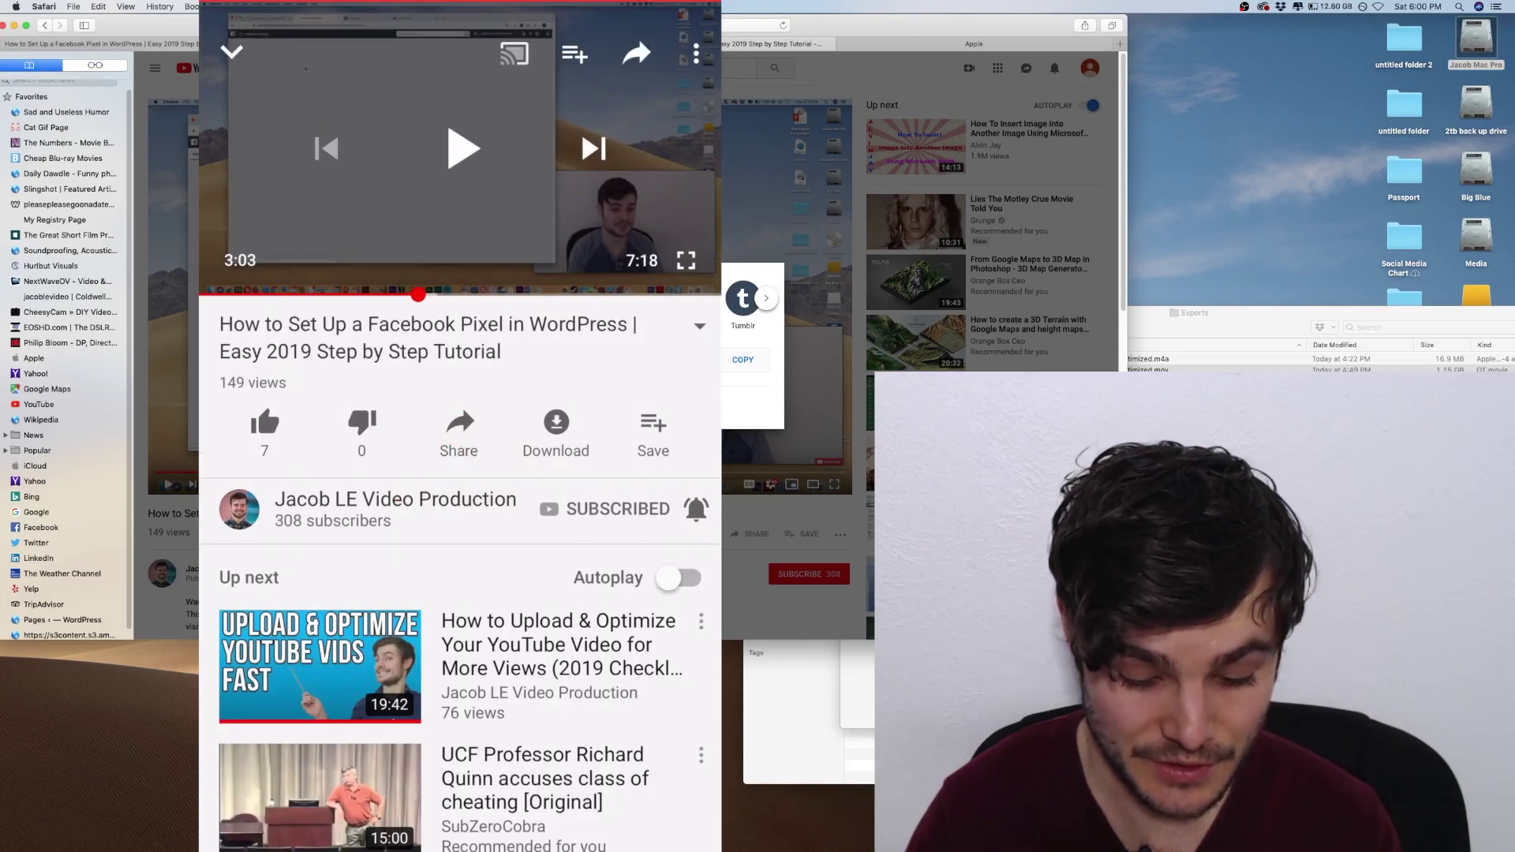
click(319, 665)
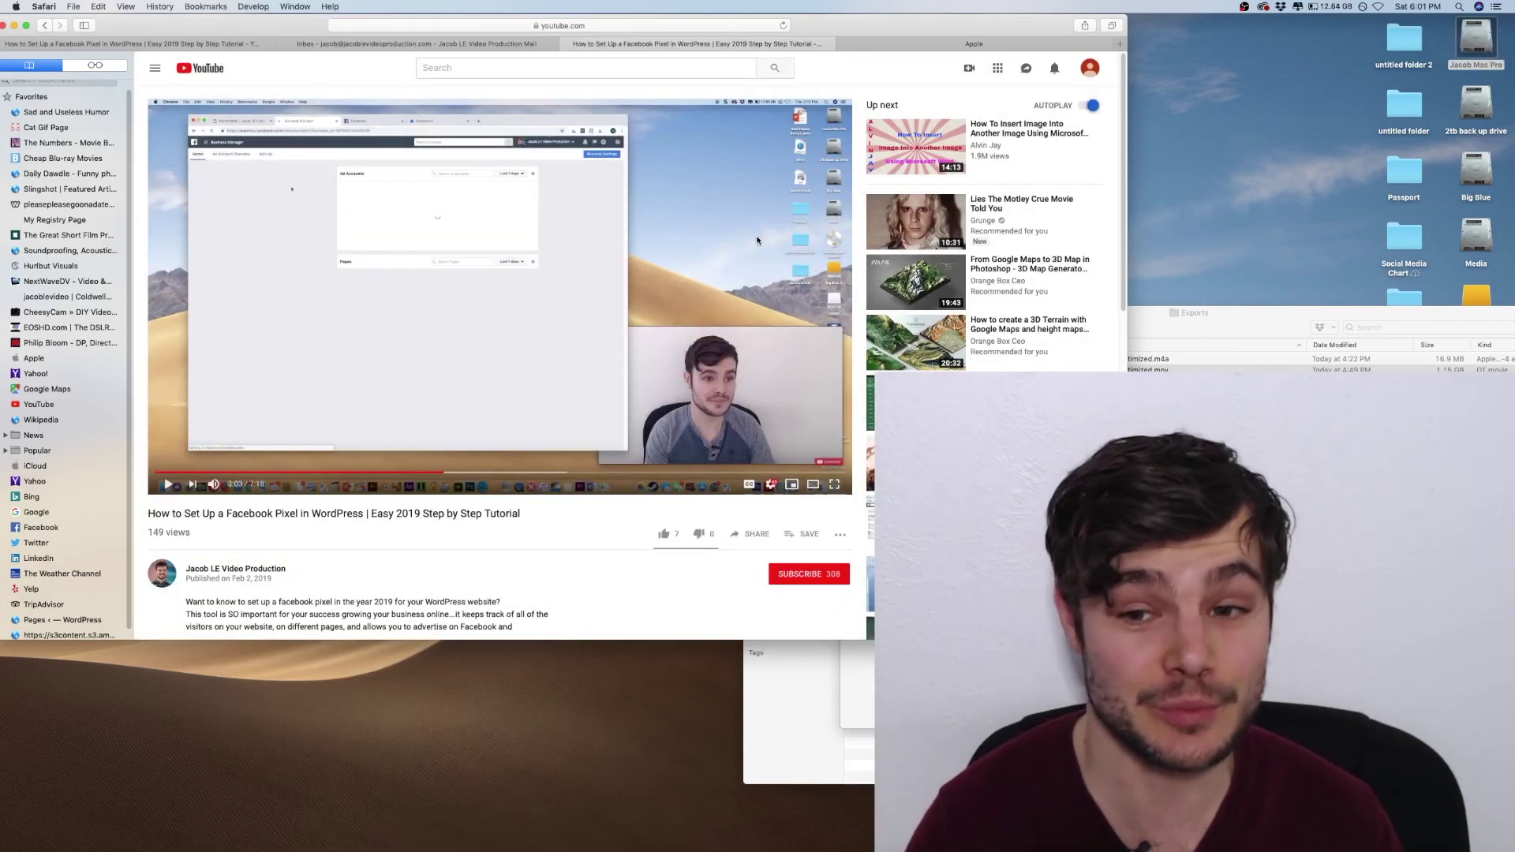
- Reopen the tutorial's Share dialog showing the plain youtu.be link
click(758, 534)
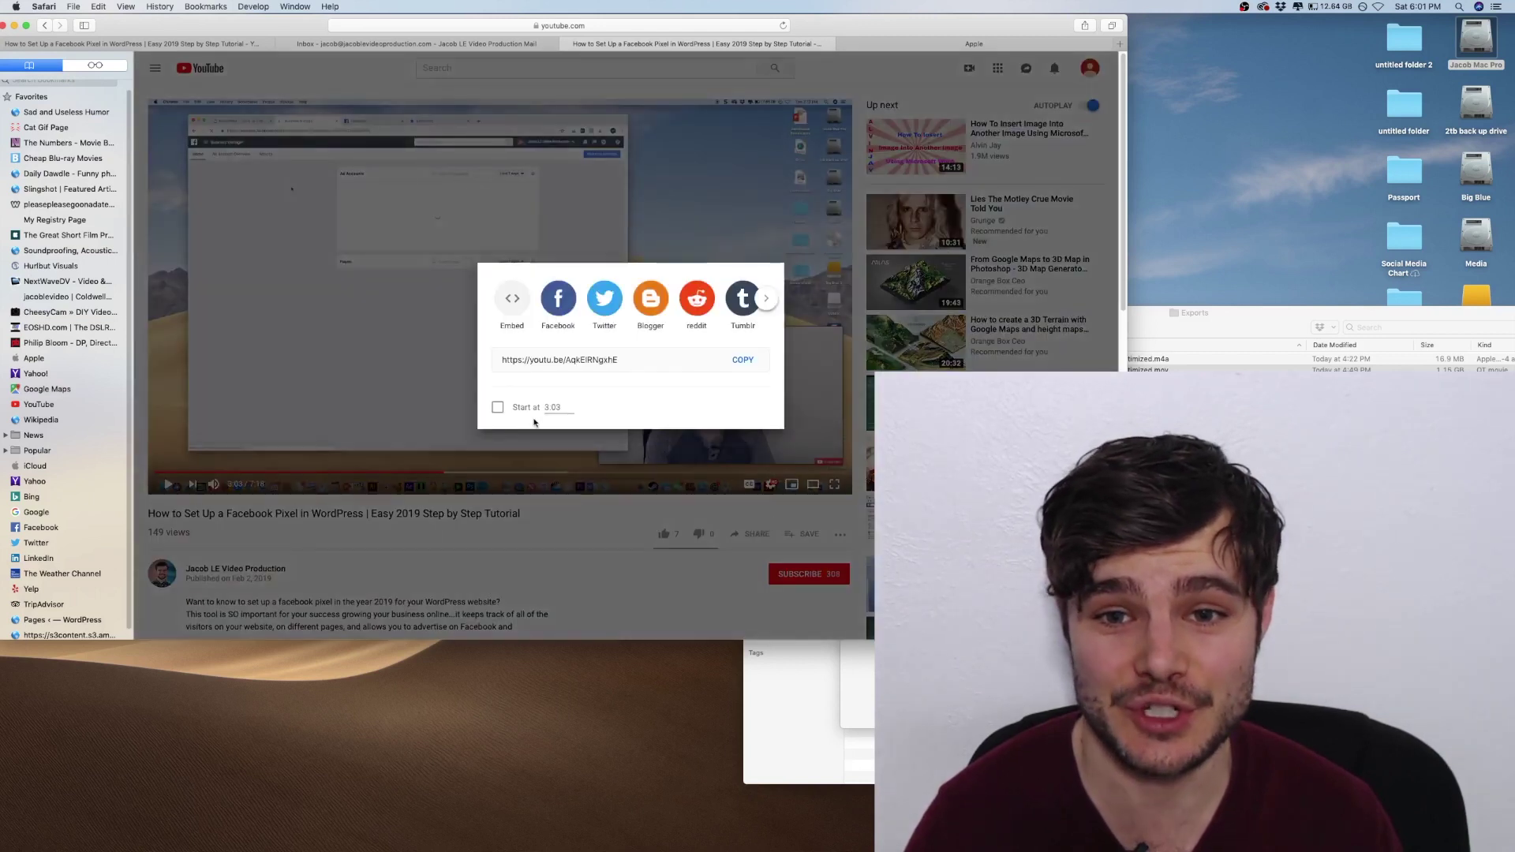